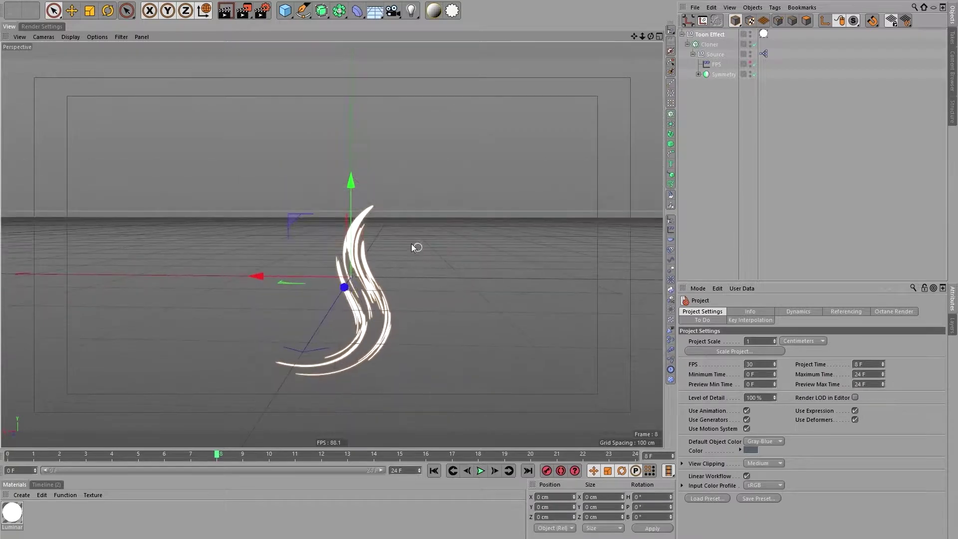
Inspect the Toon Effect null's settings and render a close-up preview of the stroke's tip
{"action": "middle_click_drag", "start_coordinate": [511, 249], "coordinate": [535, 294], "text": "alt"}
{"action": "mouse_move", "coordinate": [535, 294]}
{"action": "left_mouse_down", "text": "alt"}
{"action": "mouse_move", "coordinate": [621, 297]}
{"action": "mouse_move", "coordinate": [610, 298]}
{"action": "left_mouse_up", "text": "alt"}
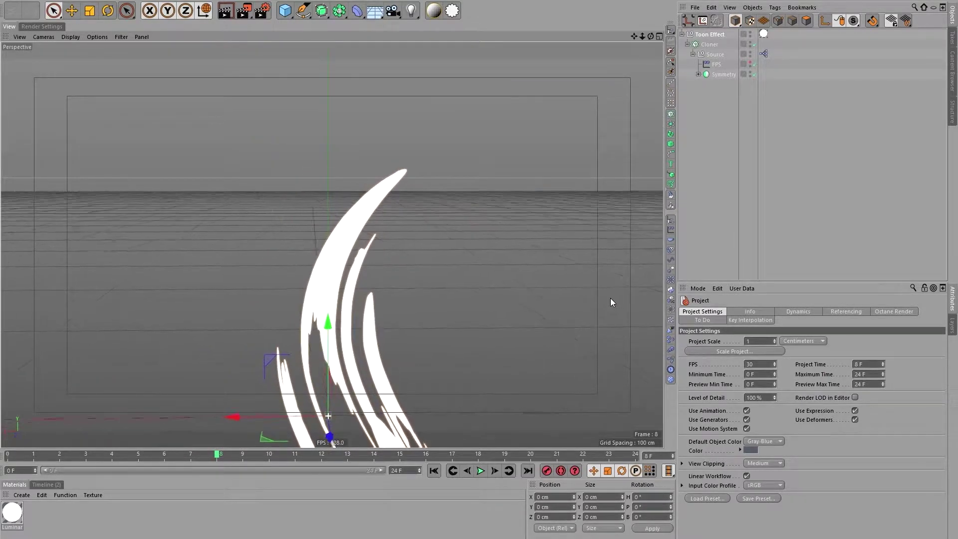
{"action": "left_click", "coordinate": [712, 35]}
{"action": "left_click", "coordinate": [766, 311]}
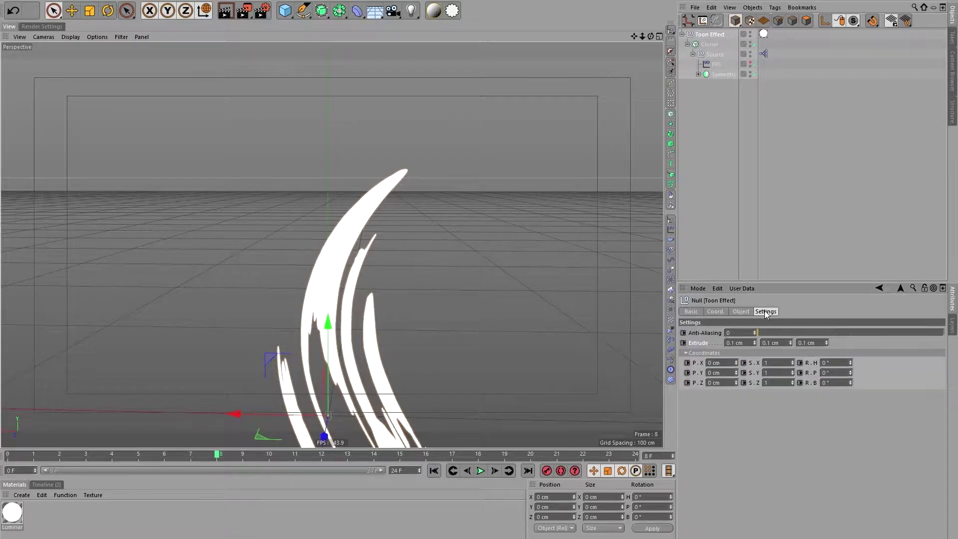
{"action": "left_click", "coordinate": [730, 332]}
{"action": "scroll", "coordinate": [443, 170], "scroll_direction": "up", "scroll_amount": 10}
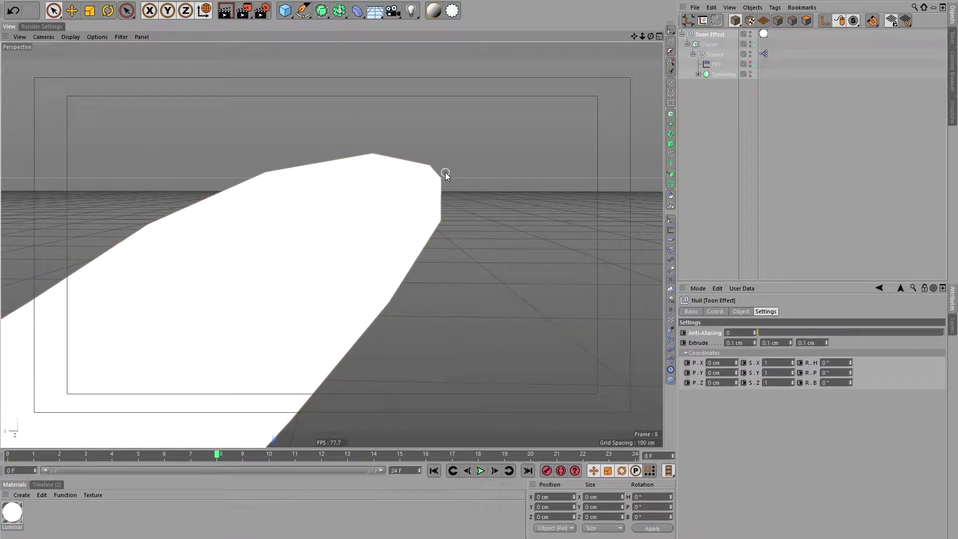
{"action": "key", "text": "ctrl+r"}
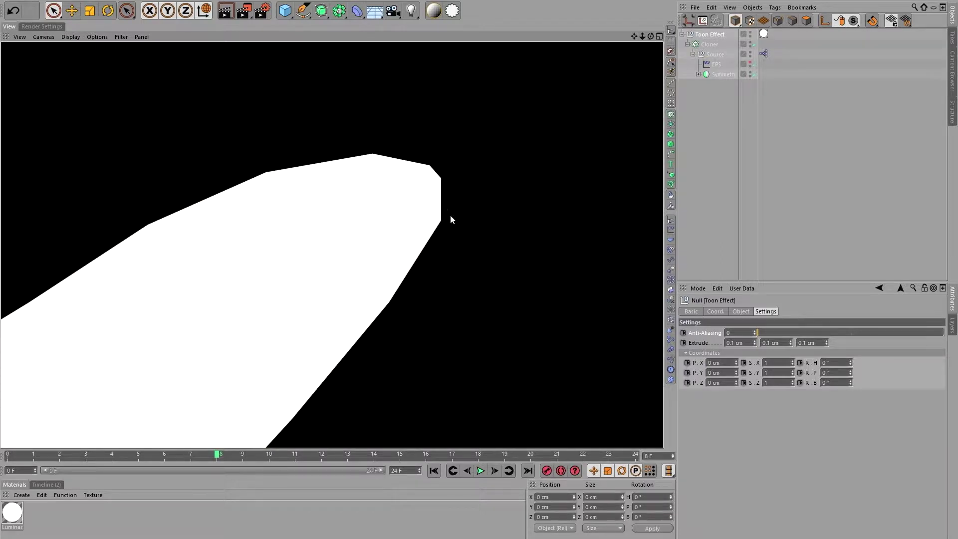
Raise the Toon Effect's Anti-Aliasing to 16, render the stroke tip and play the animation
{"action": "left_click_drag", "start_coordinate": [762, 333], "coordinate": [827, 331]}
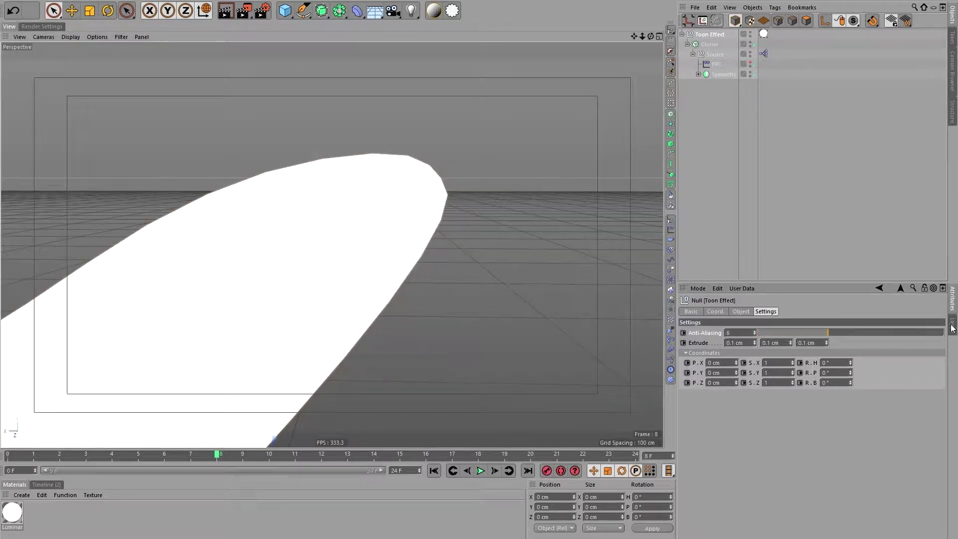
{"action": "key", "text": "ctrl+r"}
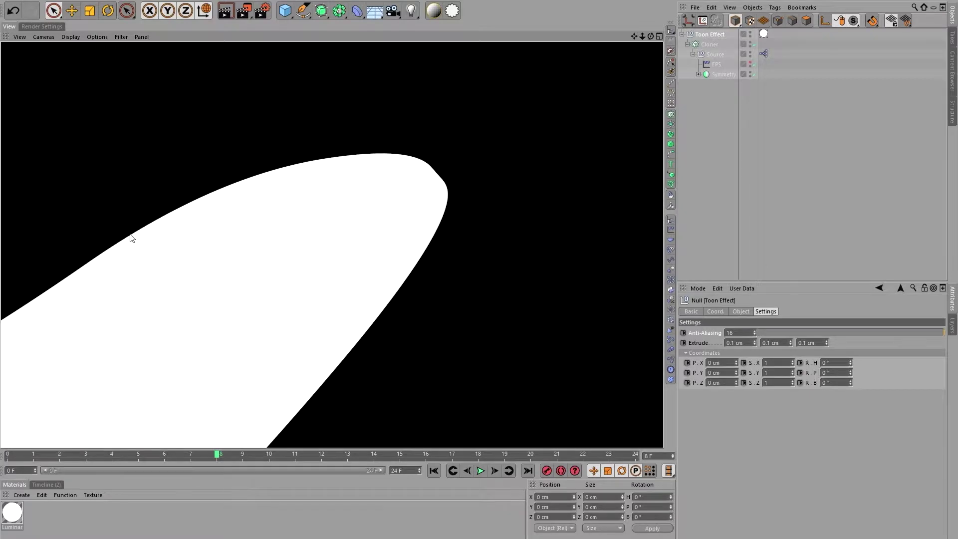
{"action": "left_click_drag", "start_coordinate": [516, 253], "coordinate": [375, 237], "text": "alt"}
{"action": "key", "text": "F8"}
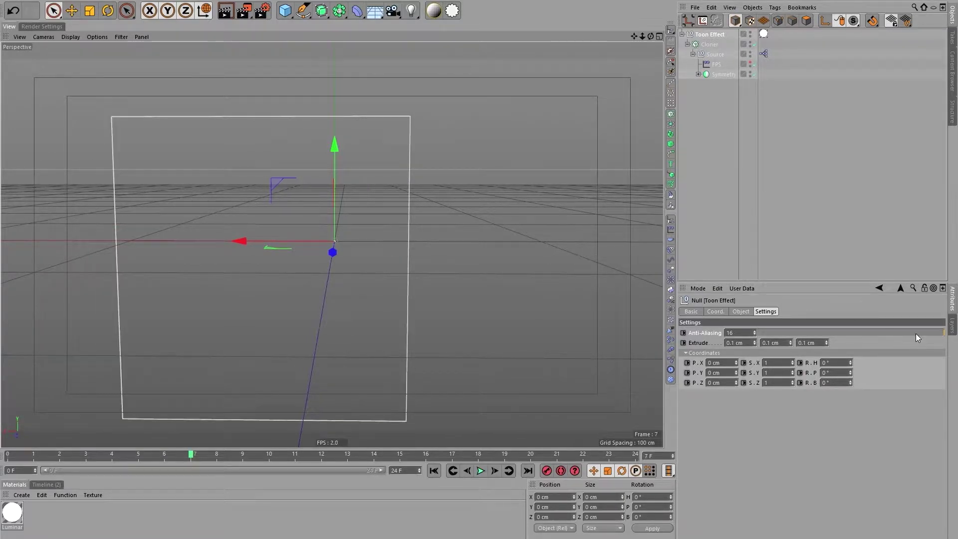
Lower the Toon Effect's Anti-Aliasing to 0 and play the animation to check the stroke
{"action": "left_click_drag", "start_coordinate": [915, 335], "coordinate": [869, 332]}
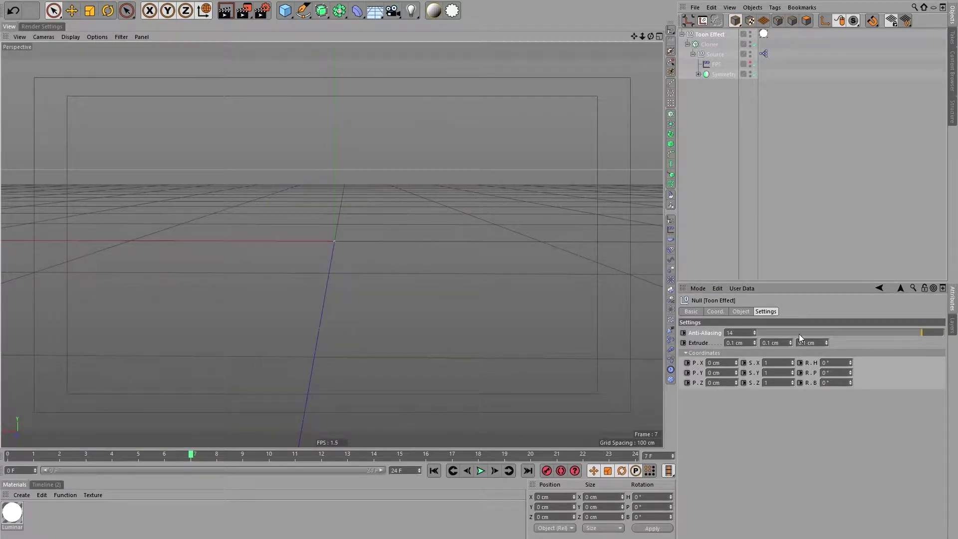
{"action": "left_click_drag", "start_coordinate": [807, 333], "coordinate": [744, 333]}
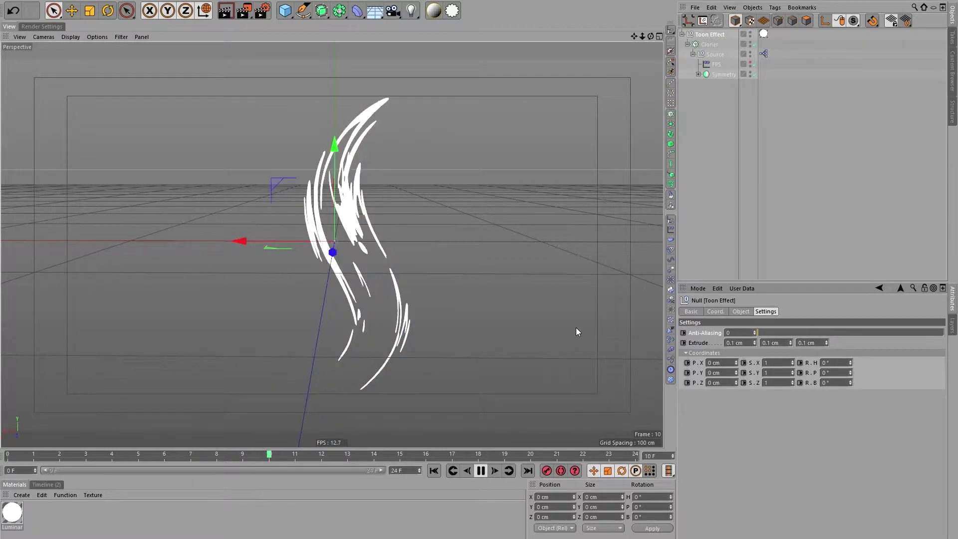
{"action": "left_click_drag", "start_coordinate": [356, 274], "coordinate": [349, 265], "text": "alt"}
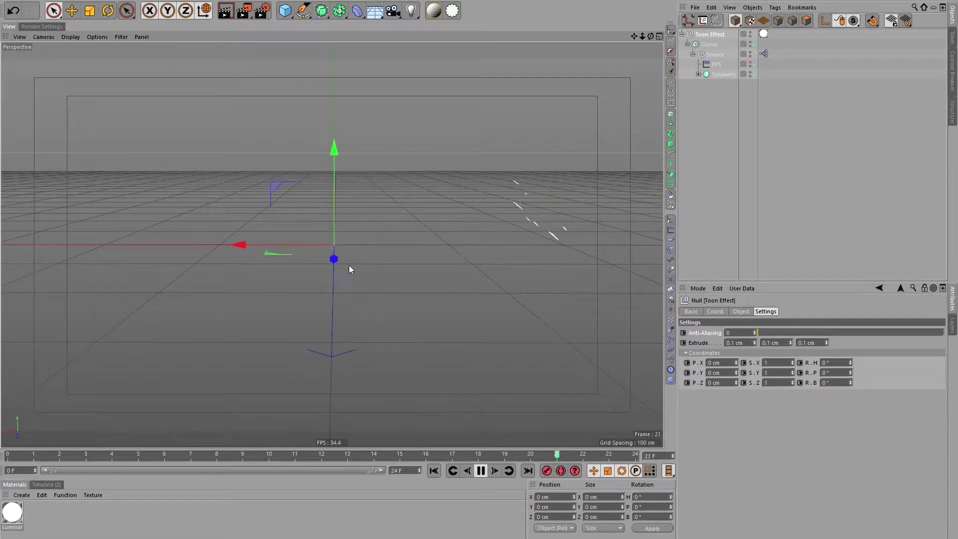
{"action": "key", "text": "F8"}
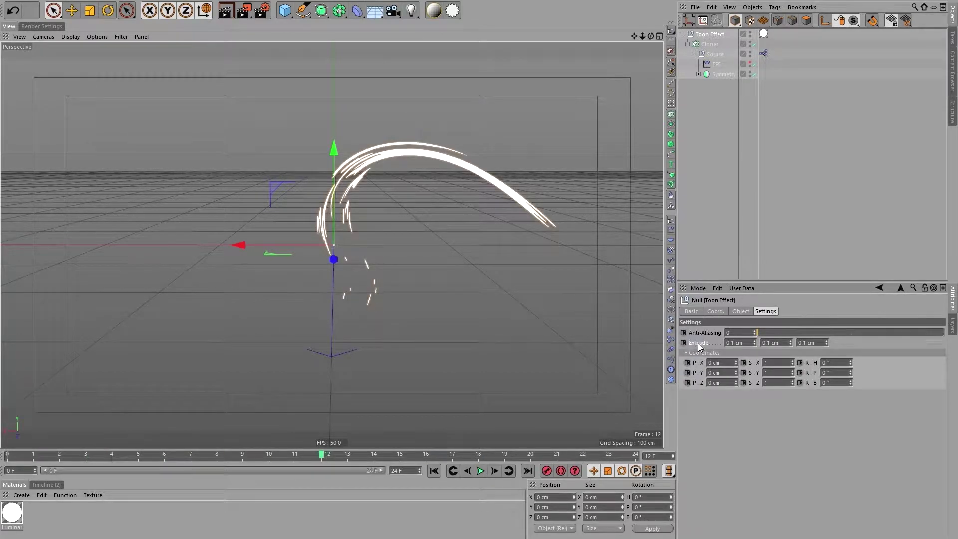
Try a different third Extrude value on the Toon Effect and undo the change
{"action": "left_click_drag", "start_coordinate": [654, 329], "coordinate": [623, 322], "text": "alt"}
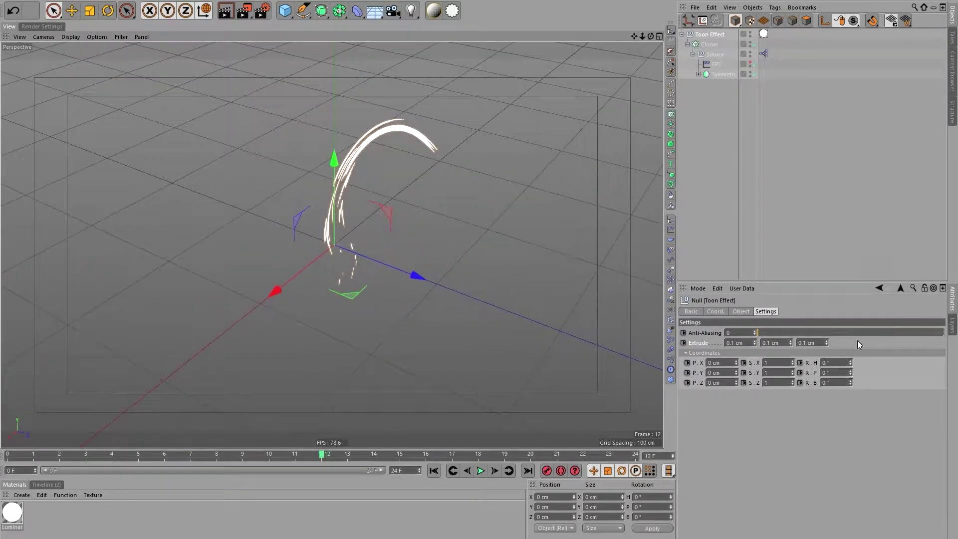
{"action": "mouse_move", "coordinate": [827, 341]}
{"action": "left_mouse_down"}
{"action": "mouse_move", "coordinate": [858, 341]}
{"action": "mouse_move", "coordinate": [826, 360]}
{"action": "mouse_move", "coordinate": [827, 330]}
{"action": "left_mouse_up"}
{"action": "key", "text": "ctrl+z"}
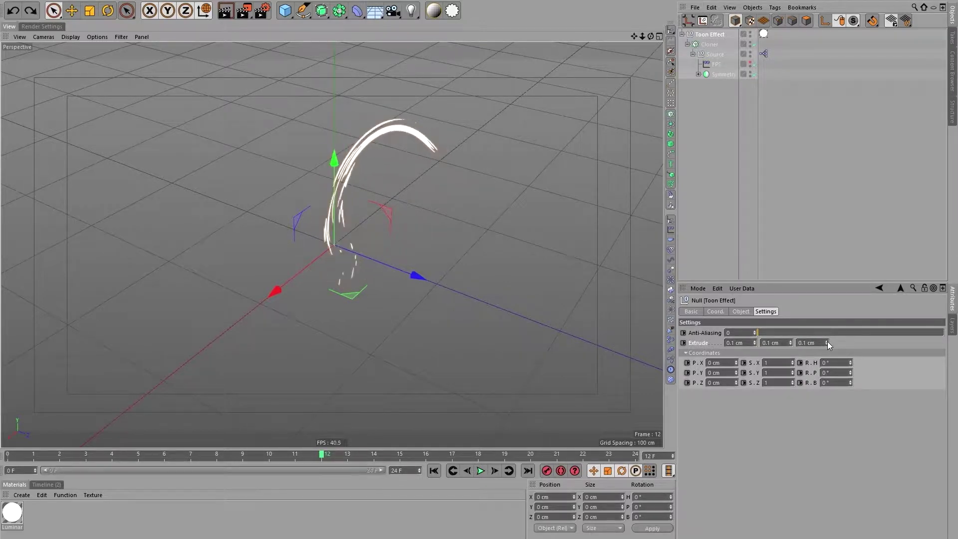
{"action": "left_click_drag", "start_coordinate": [490, 360], "coordinate": [403, 323], "text": "alt"}
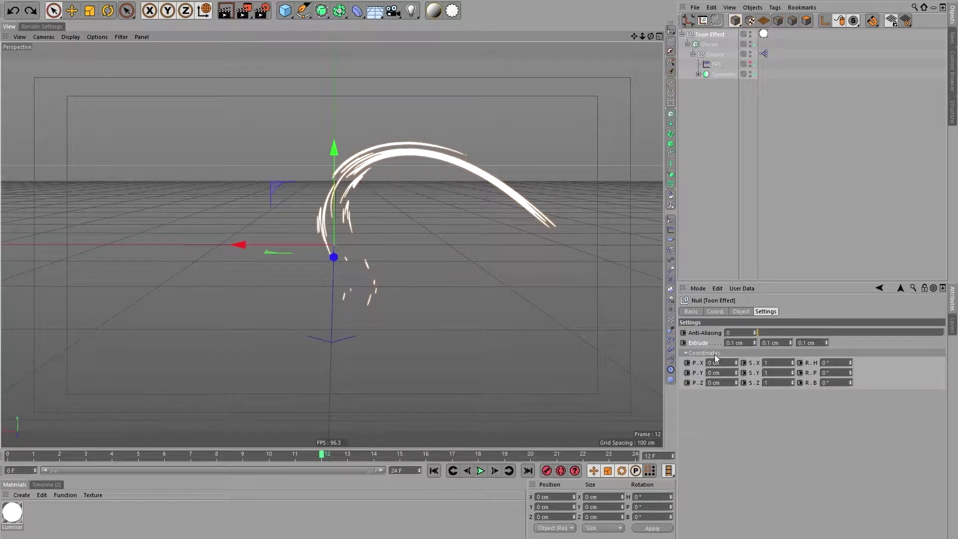
Try offsetting the Toon Effect with P.X at -45 cm and reset its position values to 0 cm
{"action": "left_click_drag", "start_coordinate": [738, 363], "coordinate": [735, 330]}
{"action": "right_click", "coordinate": [736, 382]}
{"action": "right_click", "coordinate": [736, 372]}
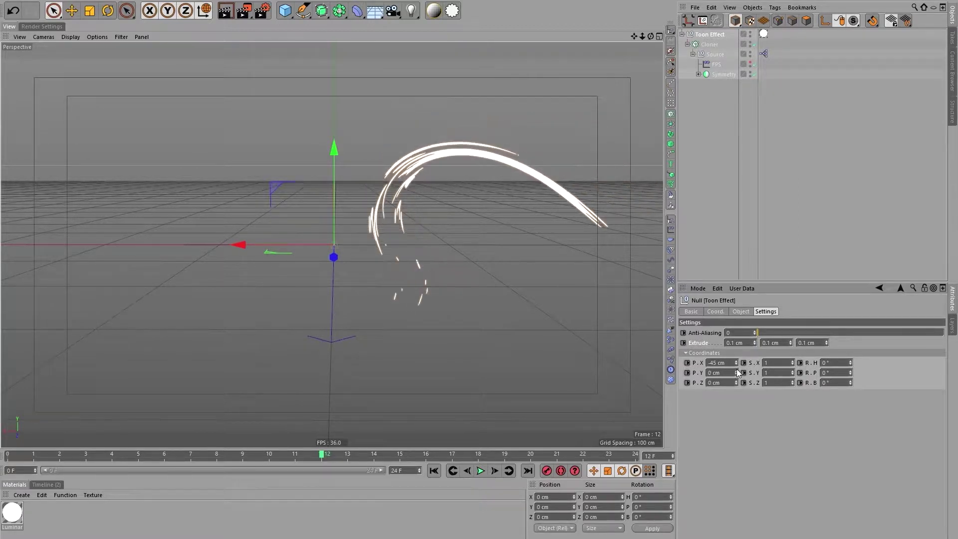
{"action": "right_click", "coordinate": [736, 362]}
Try scaling and rotating the Toon Effect through its coordinate settings and reset them to a scale of 1 and 0°
{"action": "mouse_move", "coordinate": [792, 363]}
{"action": "left_mouse_down"}
{"action": "mouse_move", "coordinate": [793, 382]}
{"action": "mouse_move", "coordinate": [786, 372]}
{"action": "left_mouse_up"}
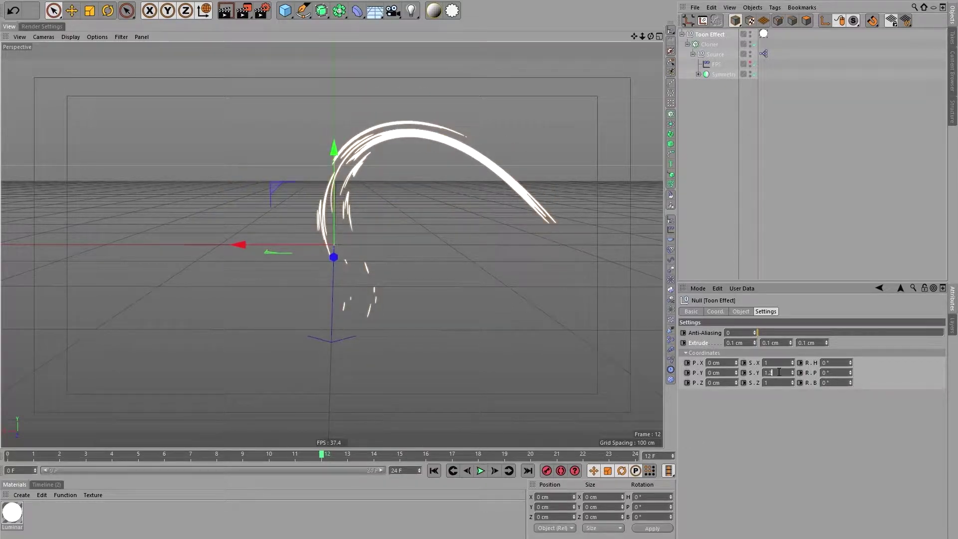
{"action": "mouse_move", "coordinate": [850, 362]}
{"action": "left_mouse_down"}
{"action": "mouse_move", "coordinate": [850, 373]}
{"action": "mouse_move", "coordinate": [849, 363]}
{"action": "left_mouse_up"}
{"action": "right_click", "coordinate": [850, 363]}
{"action": "left_click", "coordinate": [848, 360]}
{"action": "right_click", "coordinate": [849, 361]}
{"action": "right_click", "coordinate": [850, 370]}
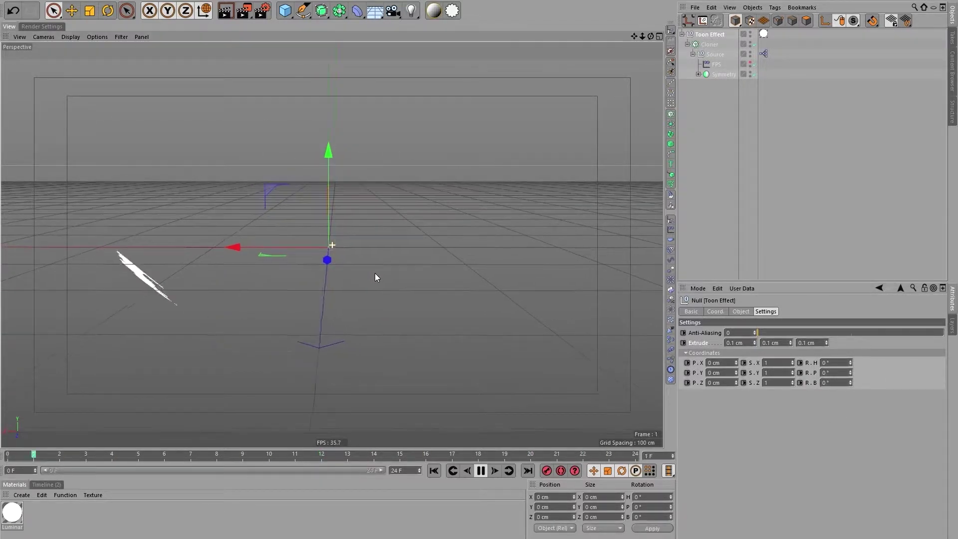
Switch the Cloner to Radial mode, enable Align and set its count to 3
{"action": "left_click", "coordinate": [709, 44]}
{"action": "left_click", "coordinate": [751, 311]}
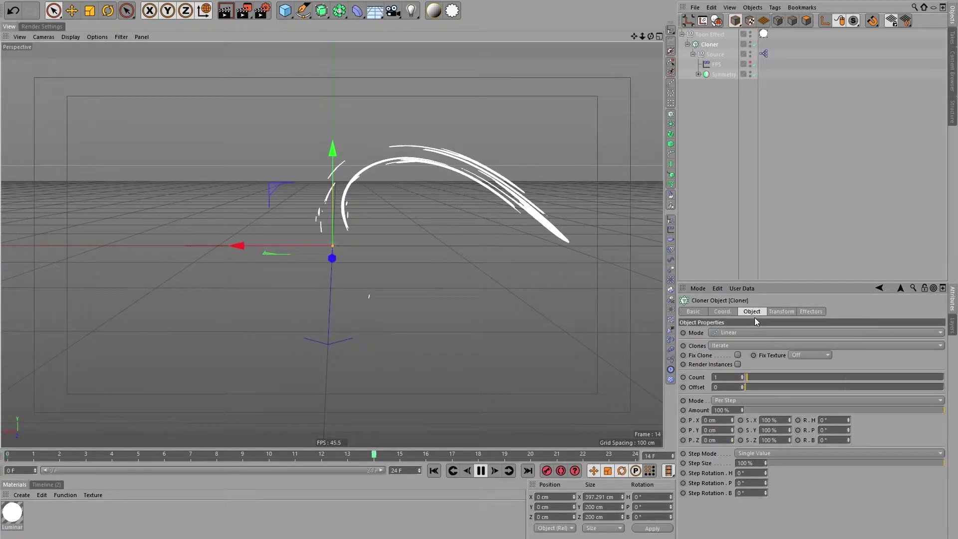
{"action": "left_click", "coordinate": [740, 332]}
{"action": "left_click", "coordinate": [732, 363]}
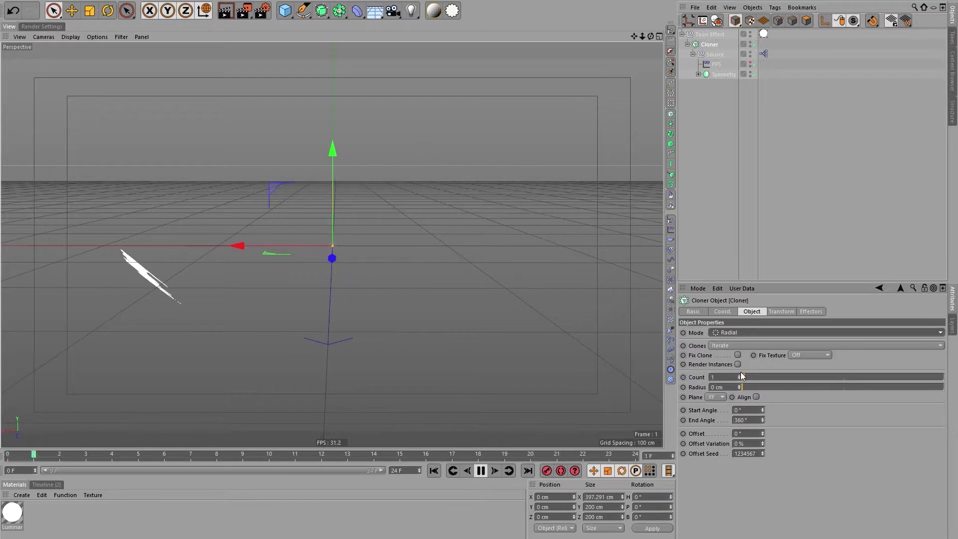
{"action": "left_click", "coordinate": [756, 397]}
{"action": "left_click", "coordinate": [739, 375]}
{"action": "left_click", "coordinate": [739, 374]}
{"action": "left_click_drag", "start_coordinate": [364, 236], "coordinate": [778, 282], "text": "alt"}
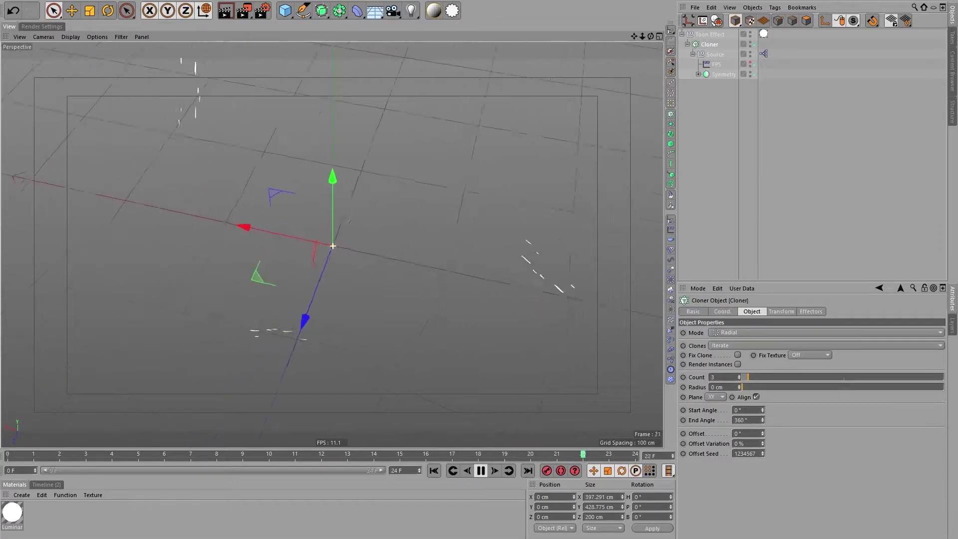
Set the Toon Effect's R.H and R.P rotations to 75° each
{"action": "left_click", "coordinate": [709, 34]}
{"action": "left_click_drag", "start_coordinate": [850, 410], "coordinate": [851, 383]}
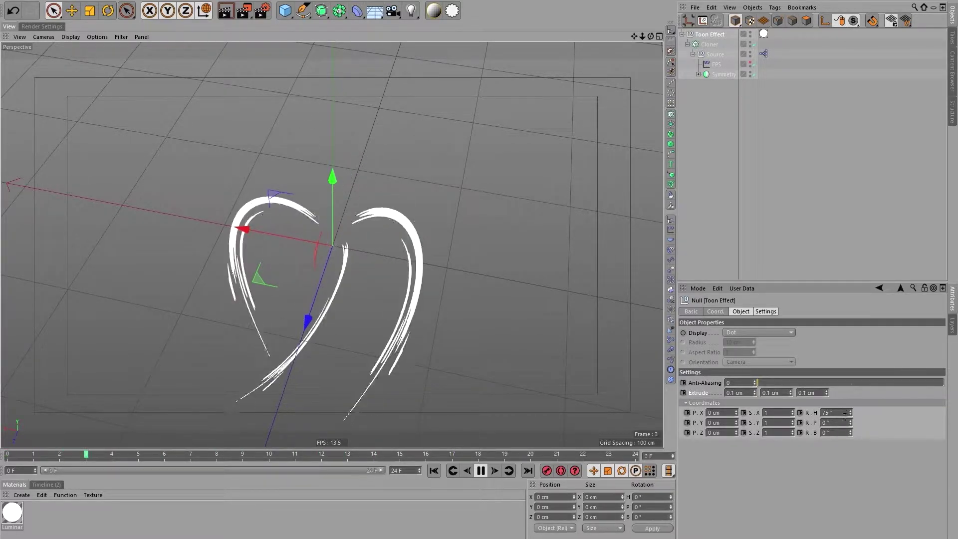
{"action": "left_click_drag", "start_coordinate": [850, 422], "coordinate": [851, 421]}
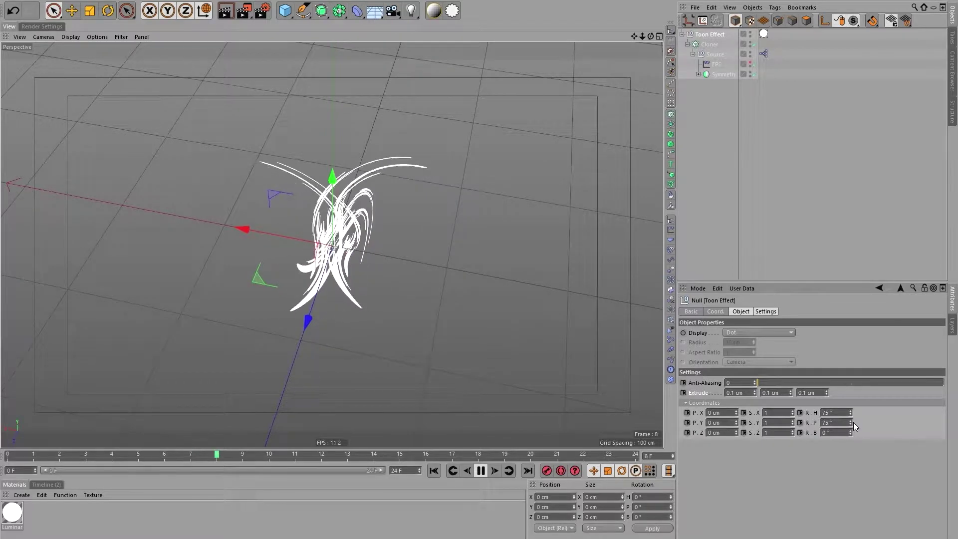
{"action": "left_click_drag", "start_coordinate": [418, 306], "coordinate": [491, 225], "text": "alt"}
{"action": "mouse_move", "coordinate": [481, 284]}
{"action": "middle_mouse_down", "text": "alt"}
{"action": "mouse_move", "coordinate": [476, 273]}
{"action": "mouse_move", "coordinate": [479, 286]}
{"action": "middle_mouse_up", "text": "alt"}
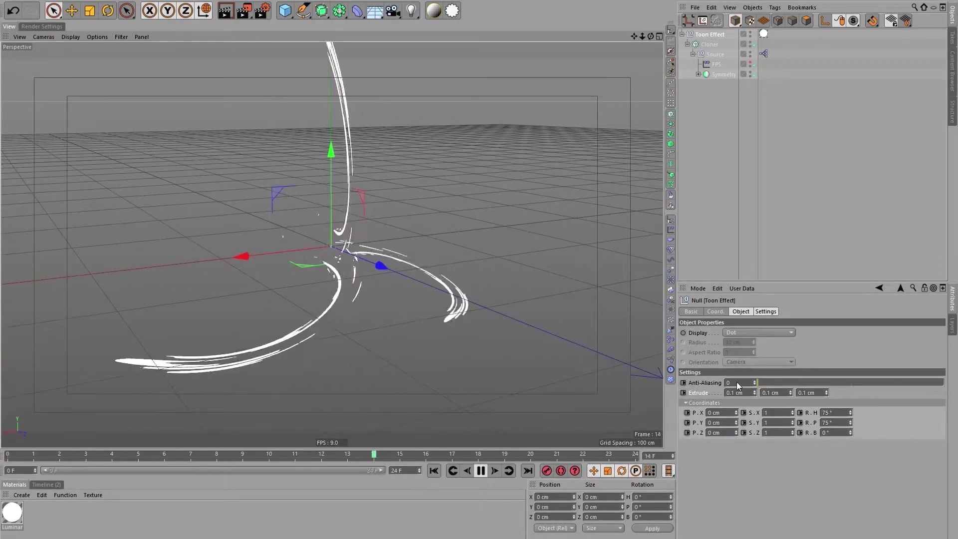
Reset the Toon Effect's R.P rotation to 0° and set R.B to 35°
{"action": "right_click", "coordinate": [849, 422]}
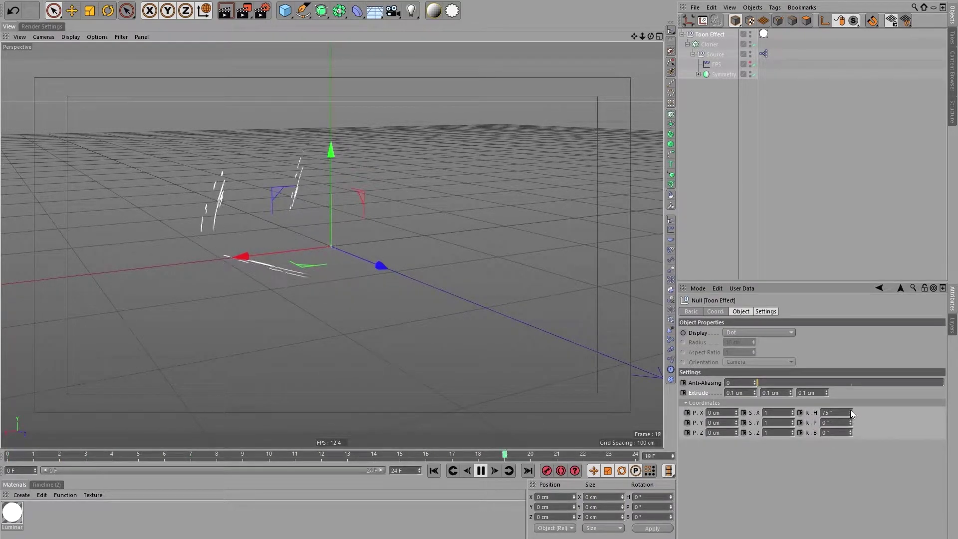
{"action": "left_click_drag", "start_coordinate": [851, 432], "coordinate": [851, 416]}
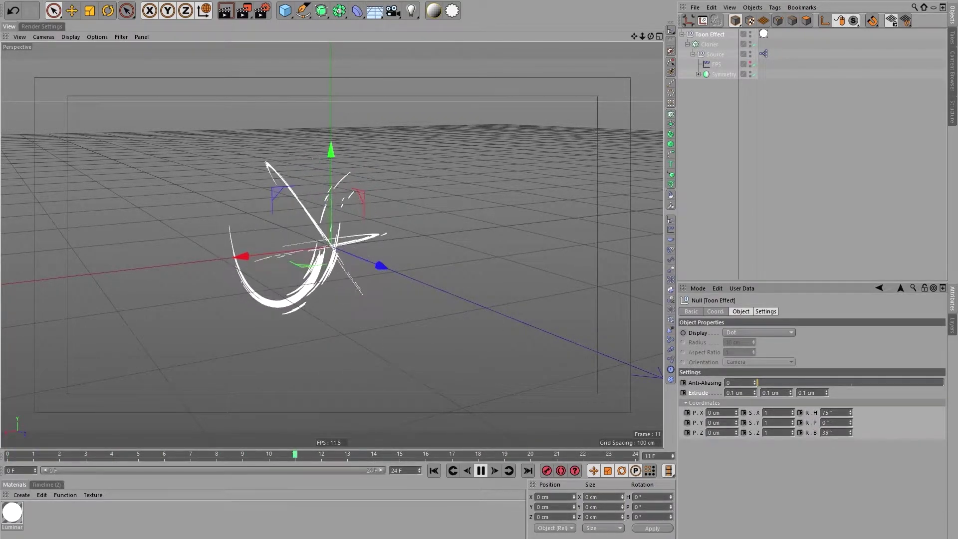
{"action": "left_click_drag", "start_coordinate": [628, 373], "coordinate": [479, 421], "text": "alt"}
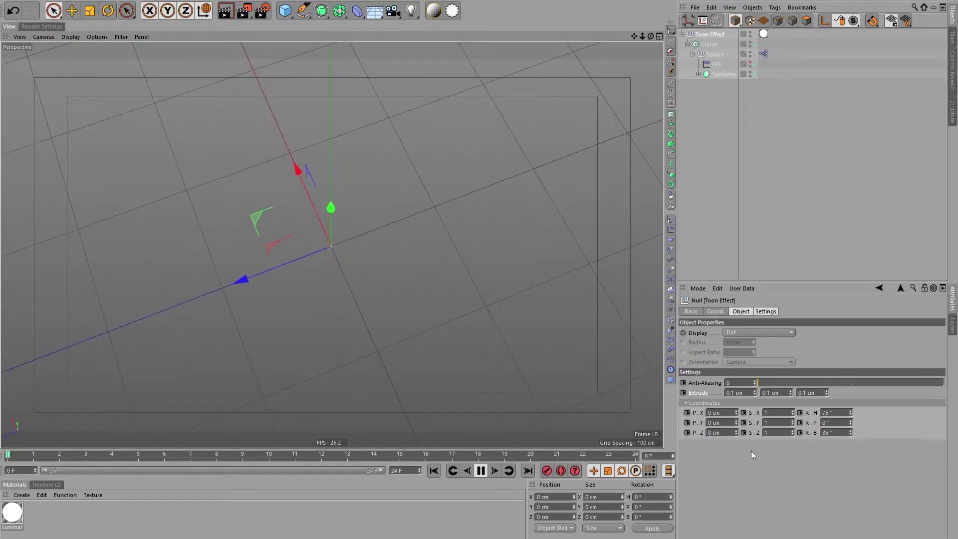
Set the Toon Effect's R.H rotation to 77° and reset R.B to 0°
{"action": "left_click_drag", "start_coordinate": [850, 412], "coordinate": [850, 419]}
{"action": "left_click_drag", "start_coordinate": [368, 321], "coordinate": [483, 218], "text": "alt"}
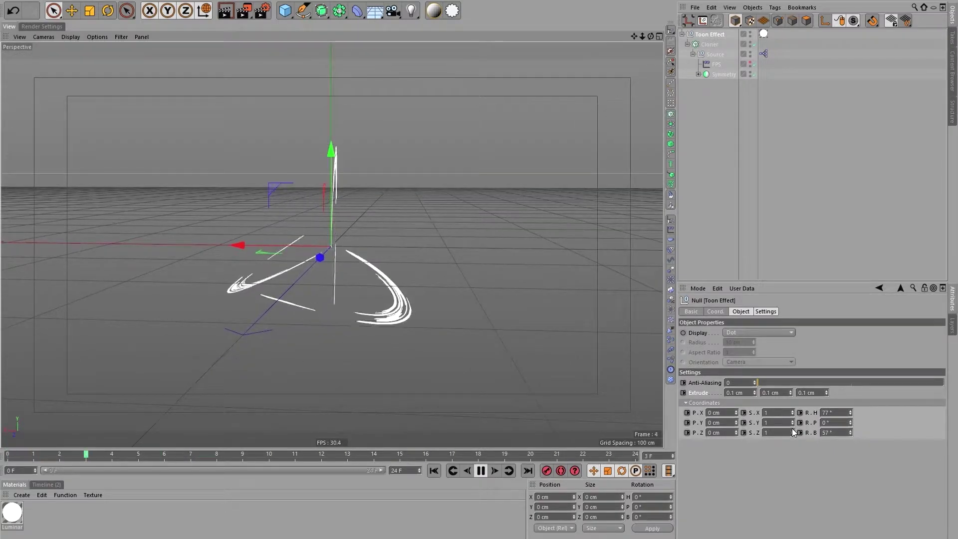
{"action": "right_click", "coordinate": [850, 432]}
{"action": "mouse_move", "coordinate": [465, 281]}
{"action": "left_mouse_down", "text": "alt"}
{"action": "mouse_move", "coordinate": [539, 313]}
{"action": "mouse_move", "coordinate": [495, 359]}
{"action": "mouse_move", "coordinate": [400, 365]}
{"action": "mouse_move", "coordinate": [376, 338]}
{"action": "mouse_move", "coordinate": [406, 284]}
{"action": "mouse_move", "coordinate": [380, 262]}
{"action": "mouse_move", "coordinate": [308, 311]}
{"action": "mouse_move", "coordinate": [288, 293]}
{"action": "mouse_move", "coordinate": [282, 259]}
{"action": "left_mouse_up", "text": "alt"}
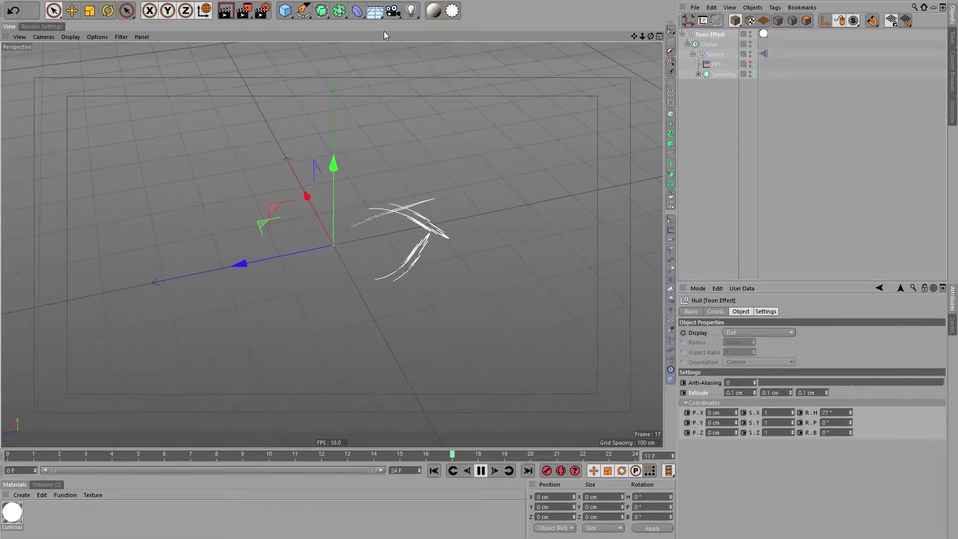
Add a Twist deformer as a child of the Toon Effect null and set its angle to 161°
{"action": "left_click_drag", "start_coordinate": [352, 15], "coordinate": [397, 48]}
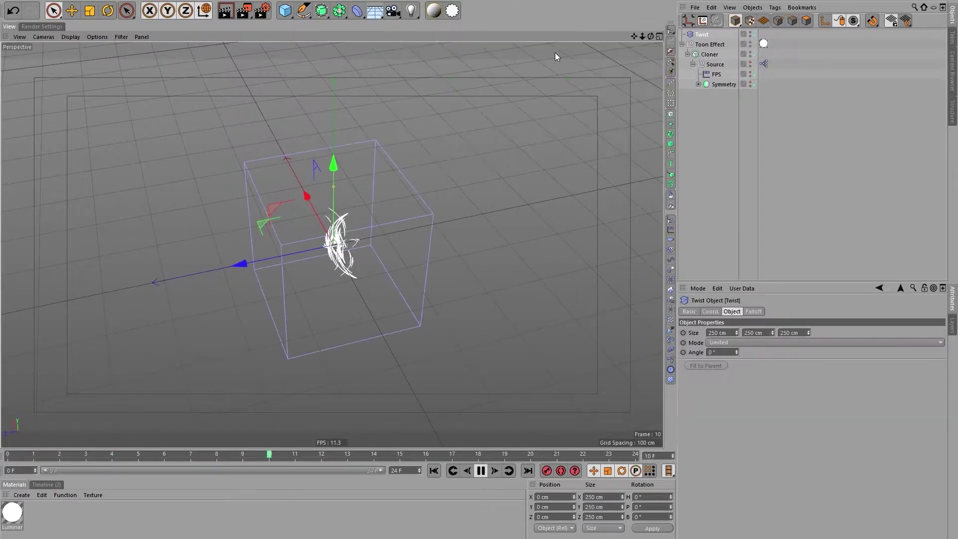
{"action": "left_click_drag", "start_coordinate": [701, 34], "coordinate": [711, 47]}
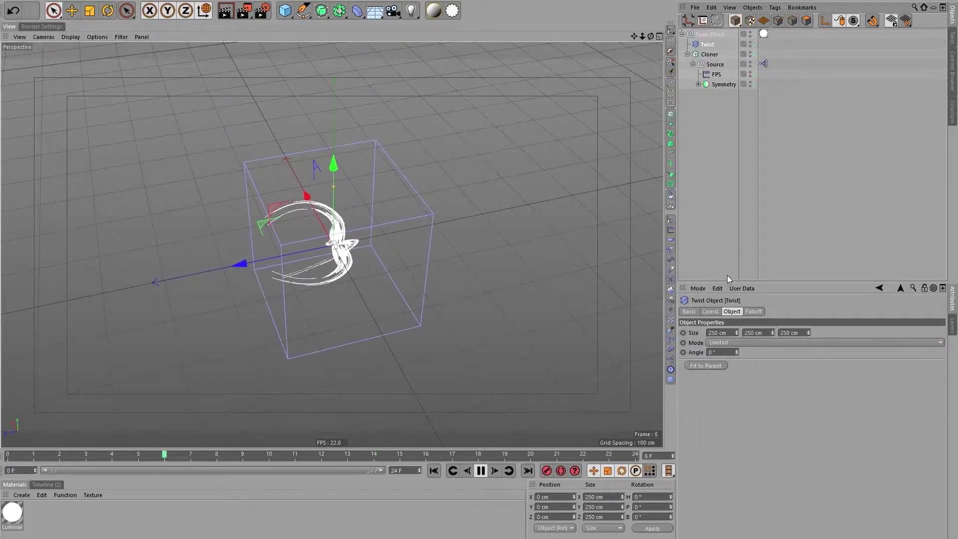
{"action": "left_click_drag", "start_coordinate": [736, 352], "coordinate": [736, 351]}
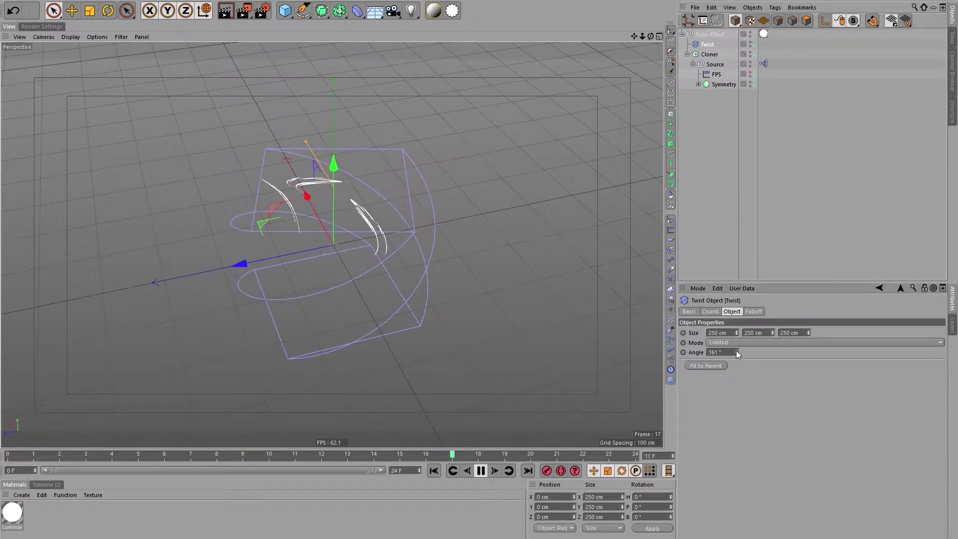
Rotate the Twist deformer to R.P 90° and set its Y size to 1115 cm
{"action": "left_click", "coordinate": [710, 312]}
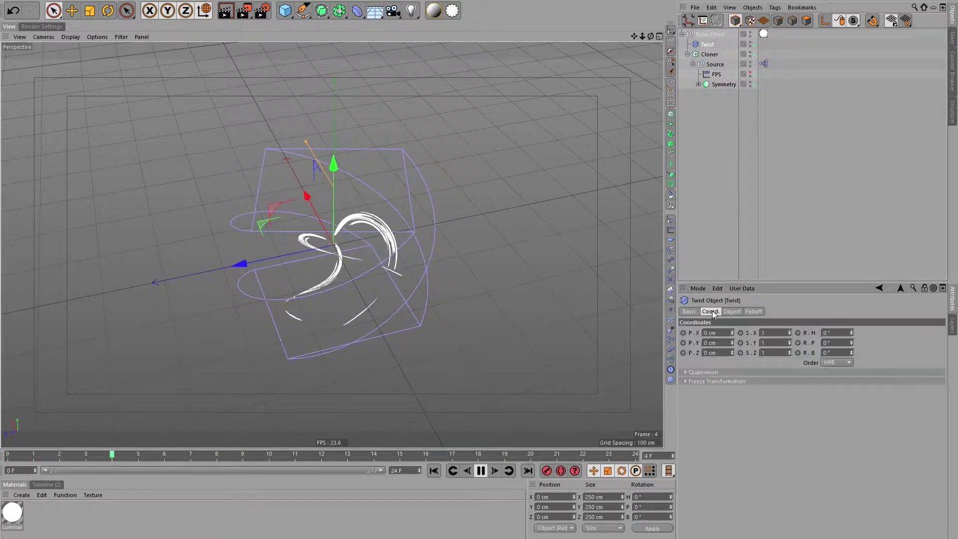
{"action": "left_click_drag", "start_coordinate": [852, 343], "coordinate": [852, 324]}
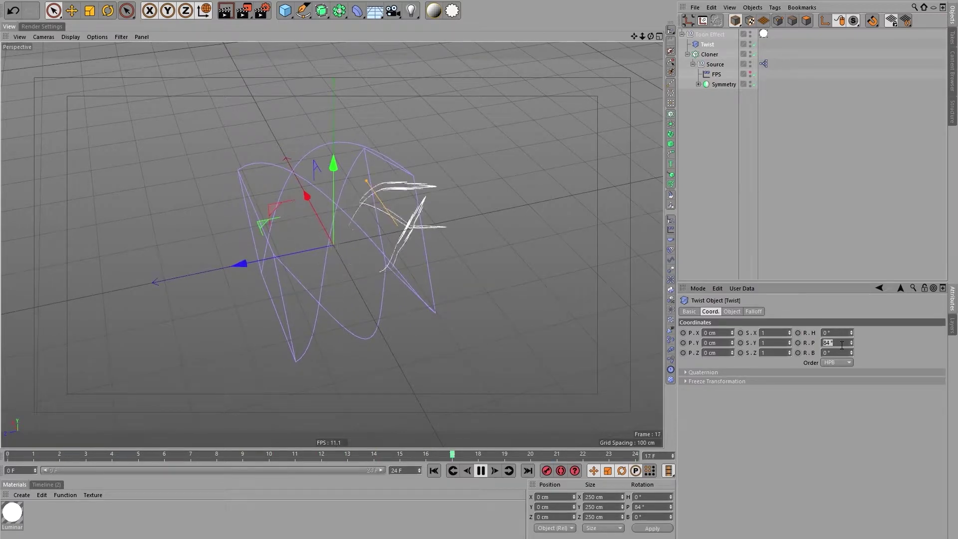
{"action": "left_click", "coordinate": [731, 312]}
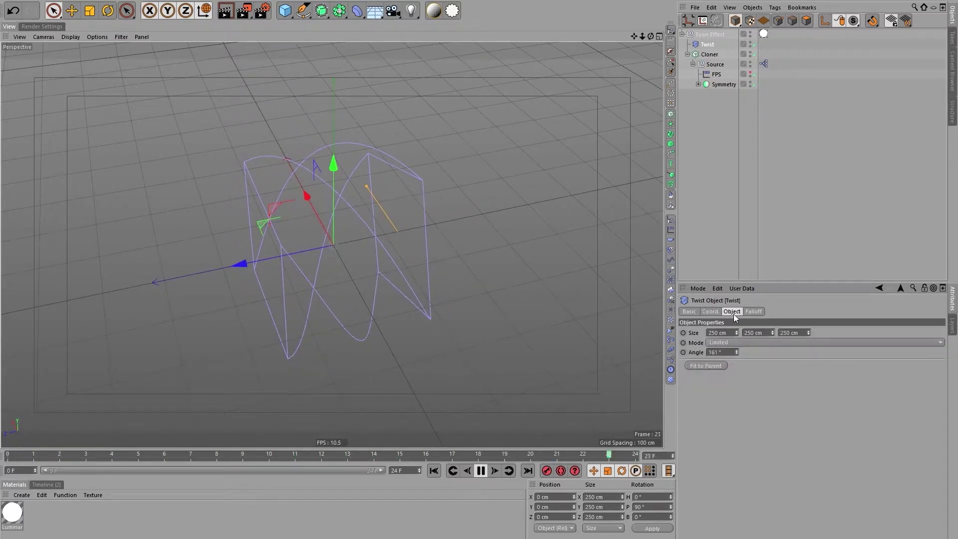
{"action": "left_click_drag", "start_coordinate": [773, 333], "coordinate": [772, 400]}
{"action": "left_click_drag", "start_coordinate": [333, 287], "coordinate": [433, 230], "text": "alt"}
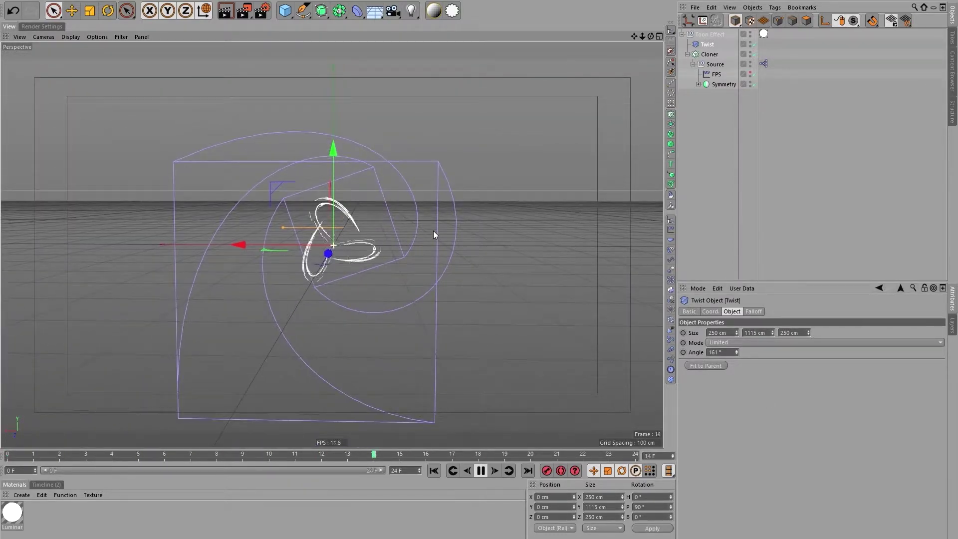
Set the Twist deformer's angle to 233°
{"action": "mouse_move", "coordinate": [736, 352]}
{"action": "left_mouse_down"}
{"action": "mouse_move", "coordinate": [737, 342]}
{"action": "mouse_move", "coordinate": [737, 353]}
{"action": "left_mouse_up"}
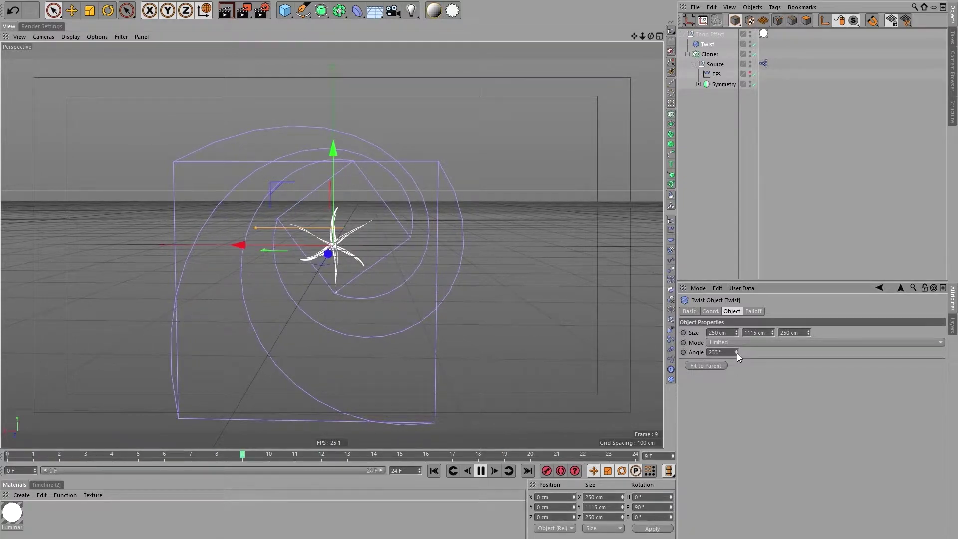
{"action": "left_click_drag", "start_coordinate": [545, 298], "coordinate": [417, 393], "text": "alt"}
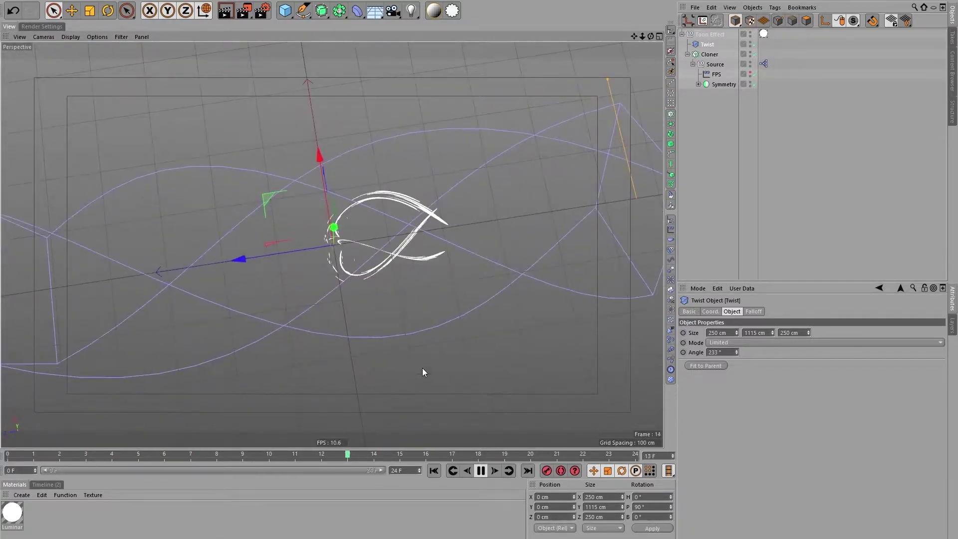
Add a Step effector to the Cloner
{"action": "left_click", "coordinate": [710, 54]}
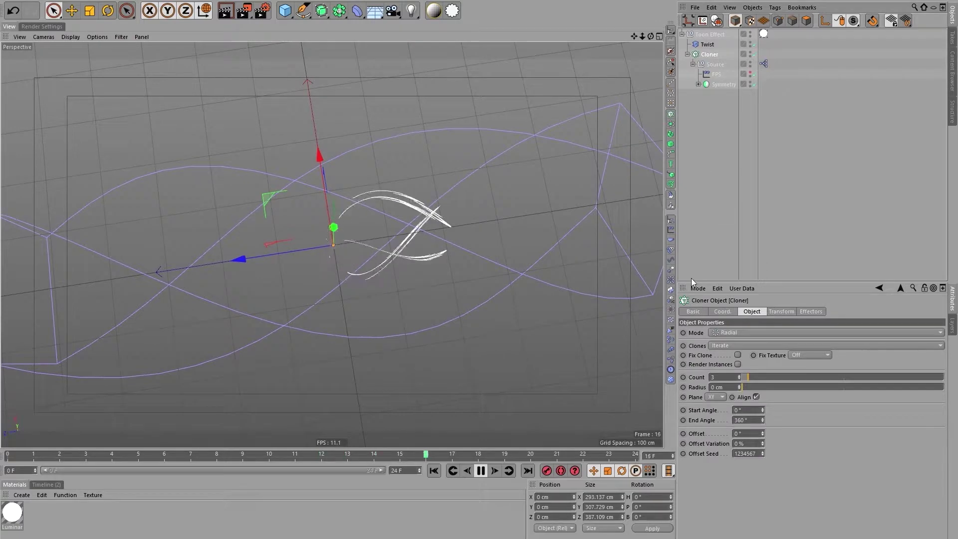
{"action": "left_click", "coordinate": [669, 351]}
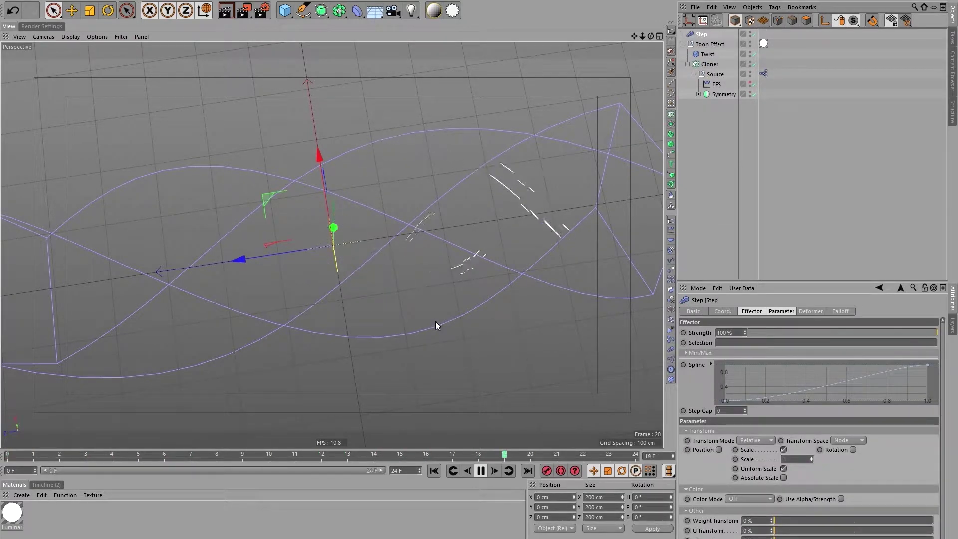
{"action": "left_click_drag", "start_coordinate": [458, 271], "coordinate": [447, 208], "text": "alt"}
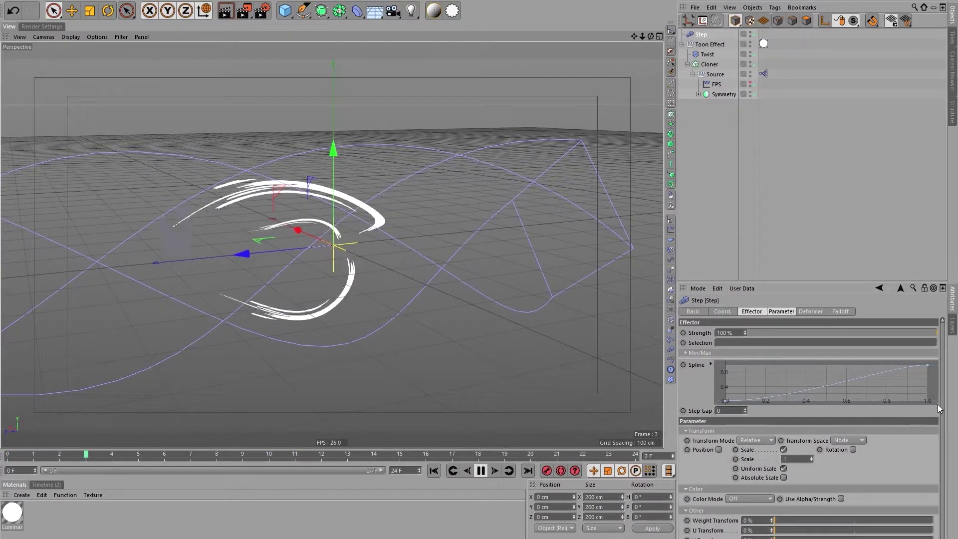
Set the Step effector's time offset to 7 F
{"action": "scroll", "coordinate": [942, 422], "scroll_direction": "down", "scroll_amount": 1}
{"action": "left_click_drag", "start_coordinate": [758, 281], "coordinate": [758, 166]}
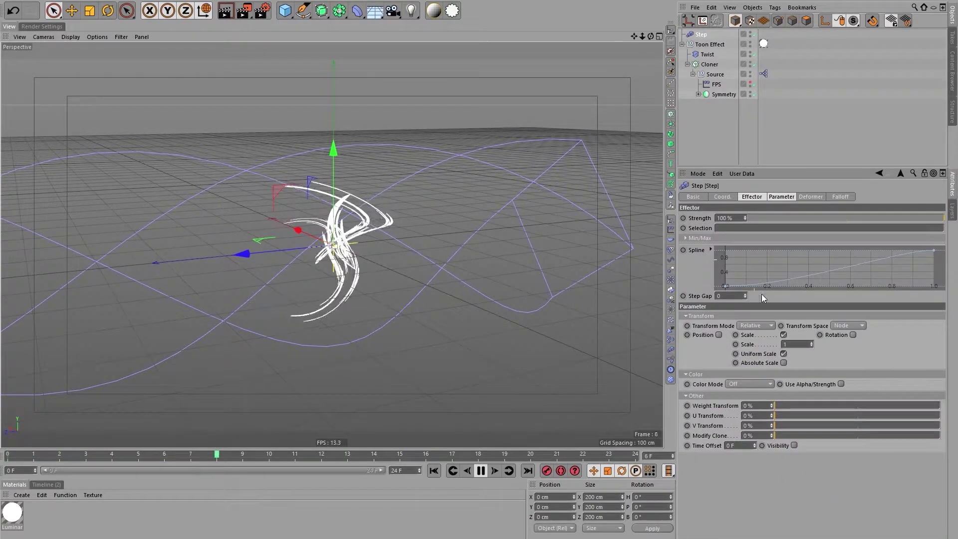
{"action": "left_click", "coordinate": [754, 443]}
{"action": "left_click", "coordinate": [755, 443]}
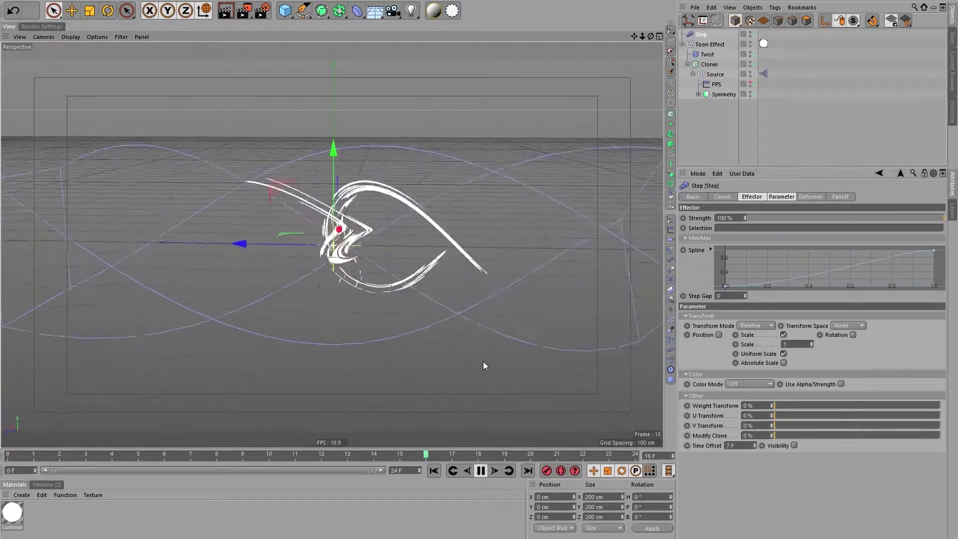
Set the animation's end frame to 30 and extend the preview range to frame 30
{"action": "double_click", "coordinate": [415, 471]}
{"action": "type", "text": "30"}
{"action": "key", "text": "Return"}
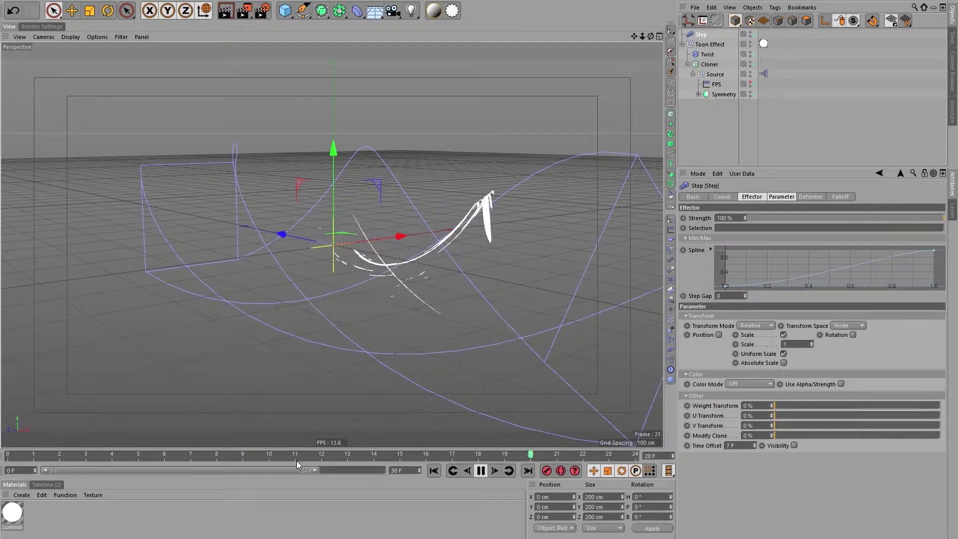
{"action": "left_click_drag", "start_coordinate": [314, 472], "coordinate": [471, 468]}
Frame the effect from directly above, with enough room around the strokes for rendering
{"action": "left_click_drag", "start_coordinate": [459, 403], "coordinate": [108, 536], "text": "alt"}
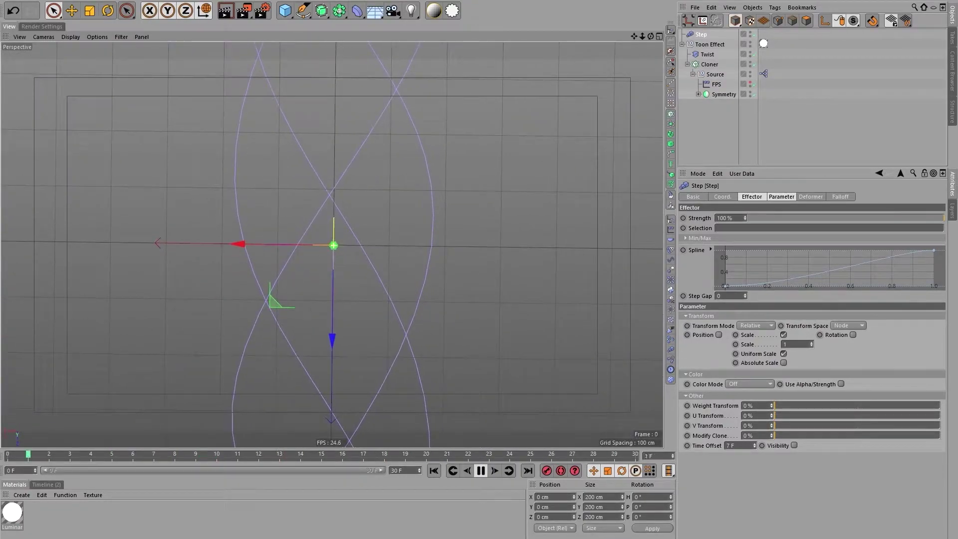
{"action": "mouse_move", "coordinate": [549, 296]}
{"action": "left_mouse_down", "text": "alt"}
{"action": "mouse_move", "coordinate": [535, 289]}
{"action": "mouse_move", "coordinate": [546, 291]}
{"action": "left_mouse_up", "text": "alt"}
{"action": "left_click_drag", "start_coordinate": [642, 36], "coordinate": [622, 36]}
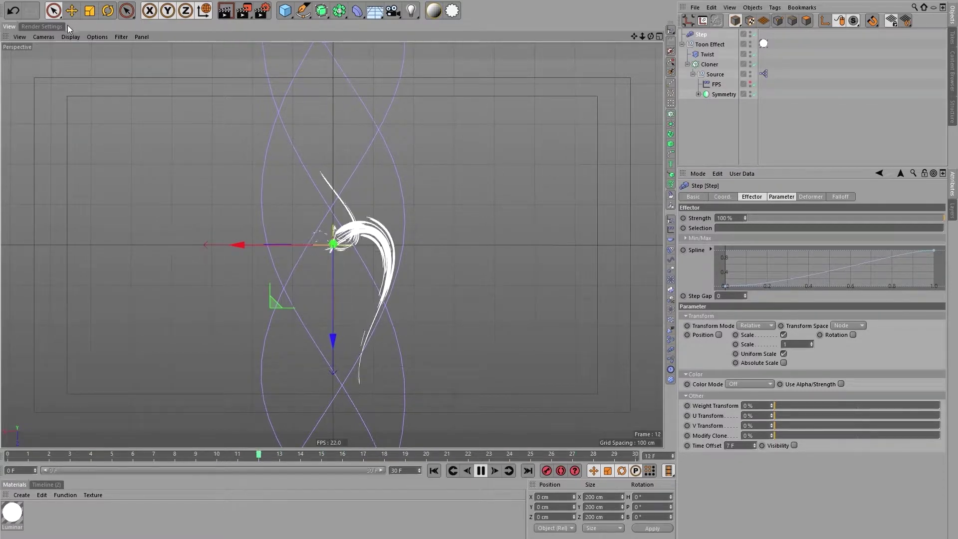
Stop playback and configure the render to save as QuickTime Movie with alpha channel and straight alpha enabled
{"action": "left_click", "coordinate": [52, 26]}
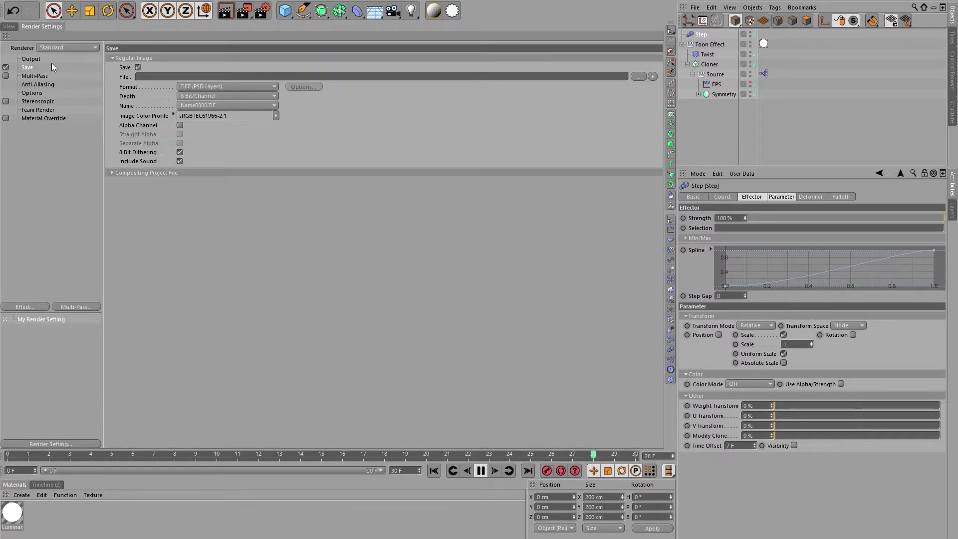
{"action": "left_click", "coordinate": [26, 59]}
{"action": "key", "text": "F8"}
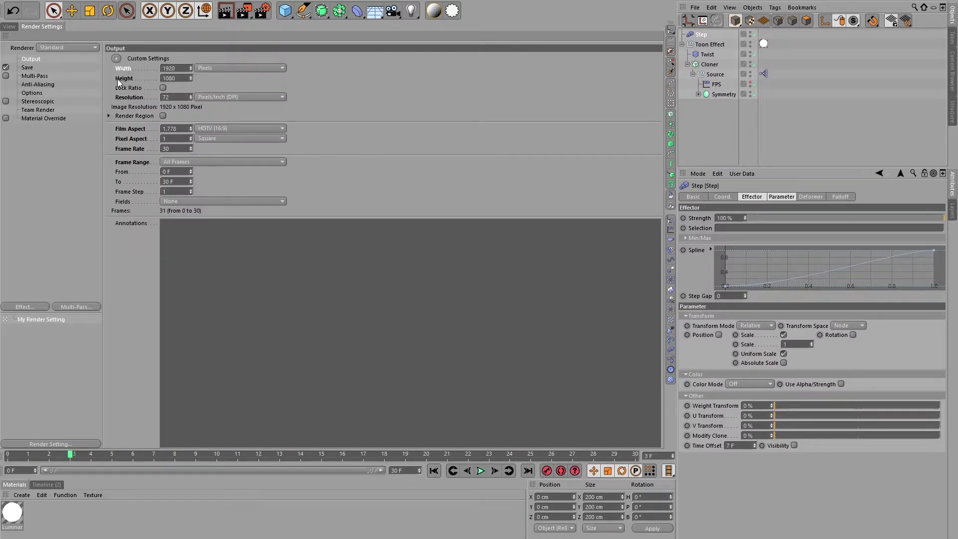
{"action": "left_click", "coordinate": [27, 68]}
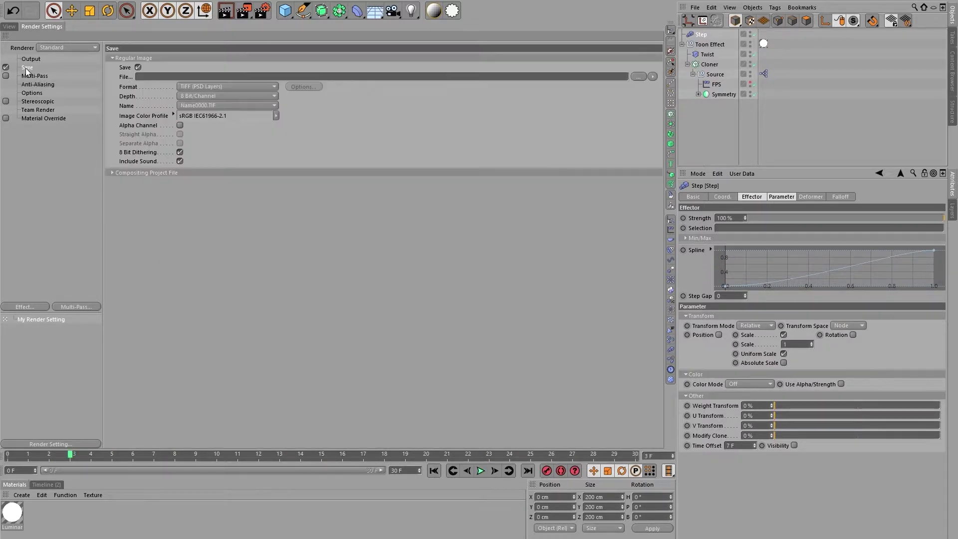
{"action": "left_click", "coordinate": [180, 125]}
{"action": "left_click", "coordinate": [180, 134]}
{"action": "left_click", "coordinate": [228, 86]}
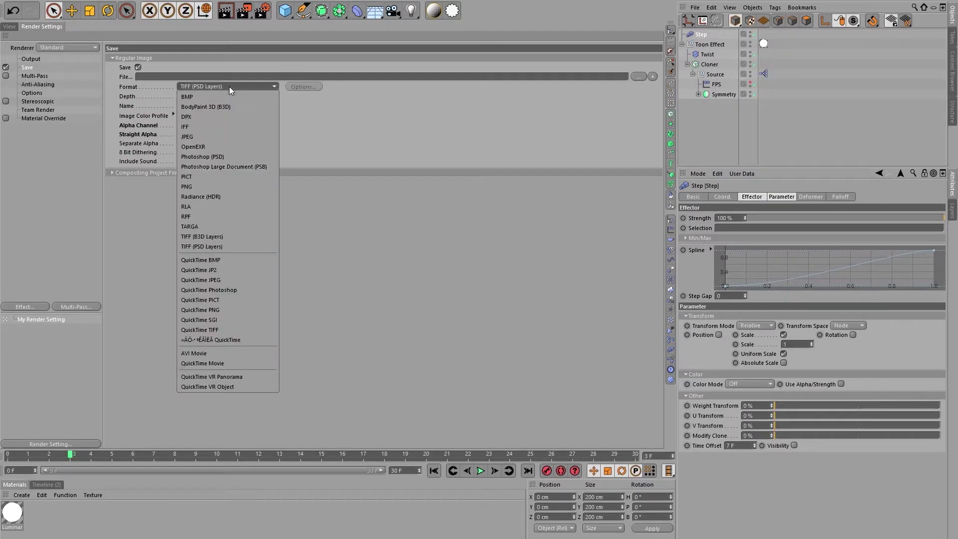
{"action": "left_click", "coordinate": [211, 363]}
Set the render output file to 1.mov in the FluidFX folder, replacing the existing file
{"action": "left_click", "coordinate": [637, 77]}
{"action": "left_click", "coordinate": [111, 175]}
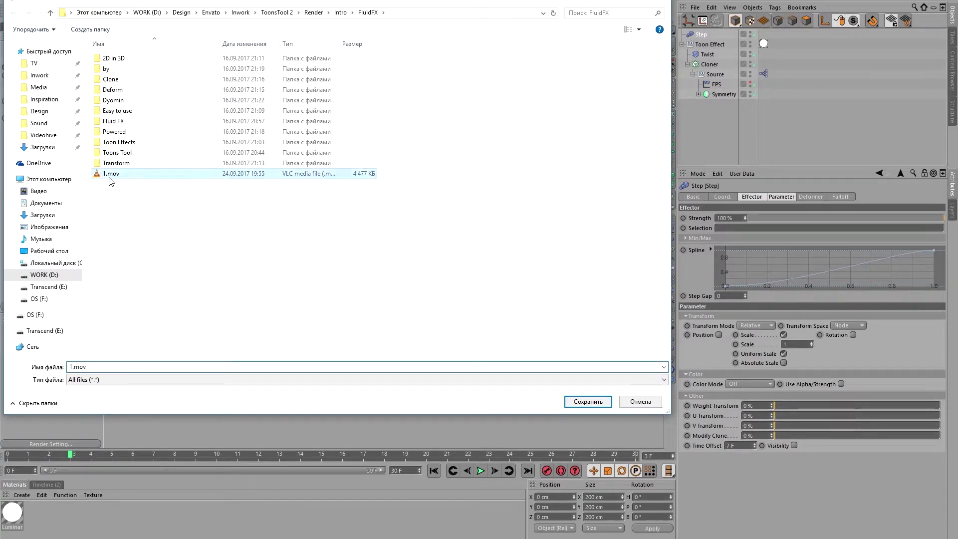
{"action": "left_click", "coordinate": [583, 402]}
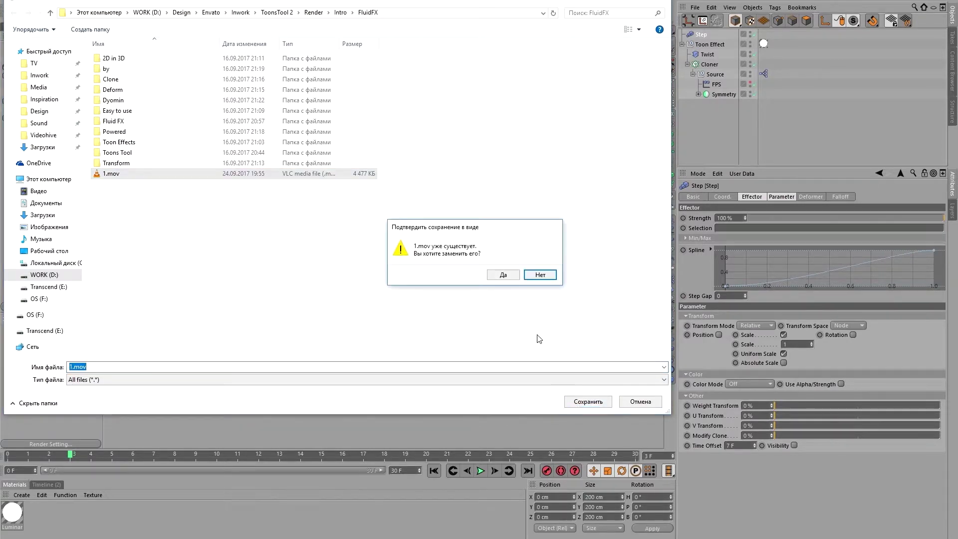
{"action": "left_click", "coordinate": [503, 274]}
Set the Toon Effect's anti-aliasing to 16 and render the animation to the Picture Viewer
{"action": "left_click", "coordinate": [709, 44]}
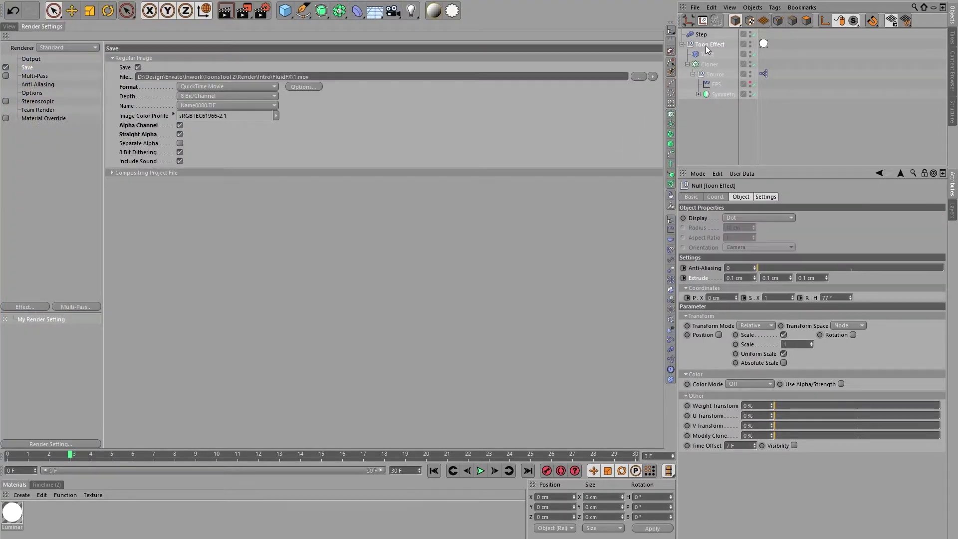
{"action": "left_click_drag", "start_coordinate": [778, 268], "coordinate": [944, 269]}
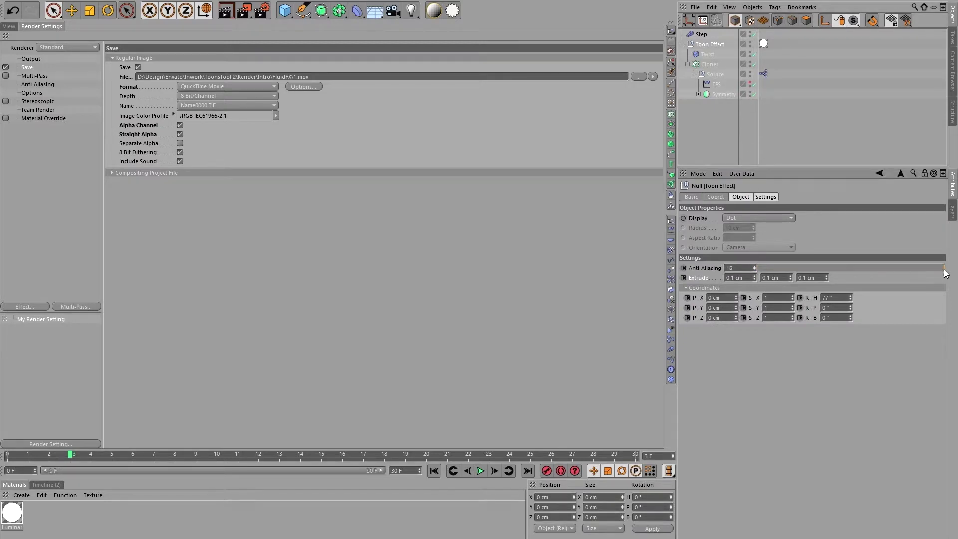
{"action": "left_click", "coordinate": [242, 12]}
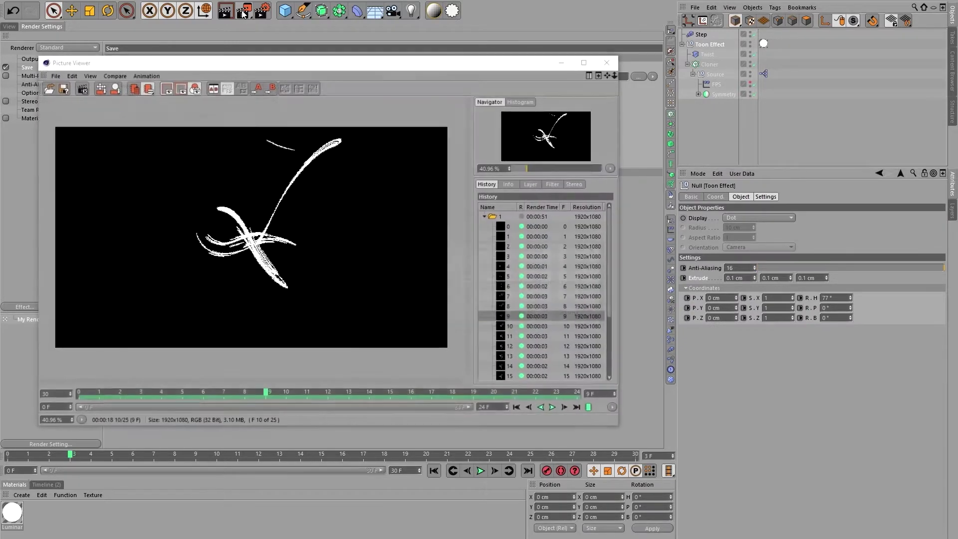
{"action": "left_click", "coordinate": [477, 315]}
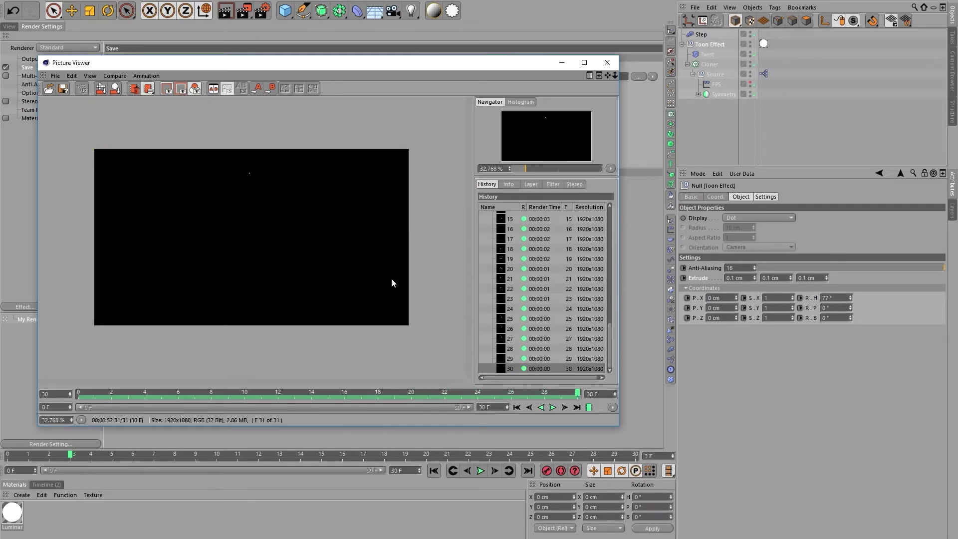
Play back the rendered animation and examine it at 64% magnification
{"action": "key", "text": "F8"}
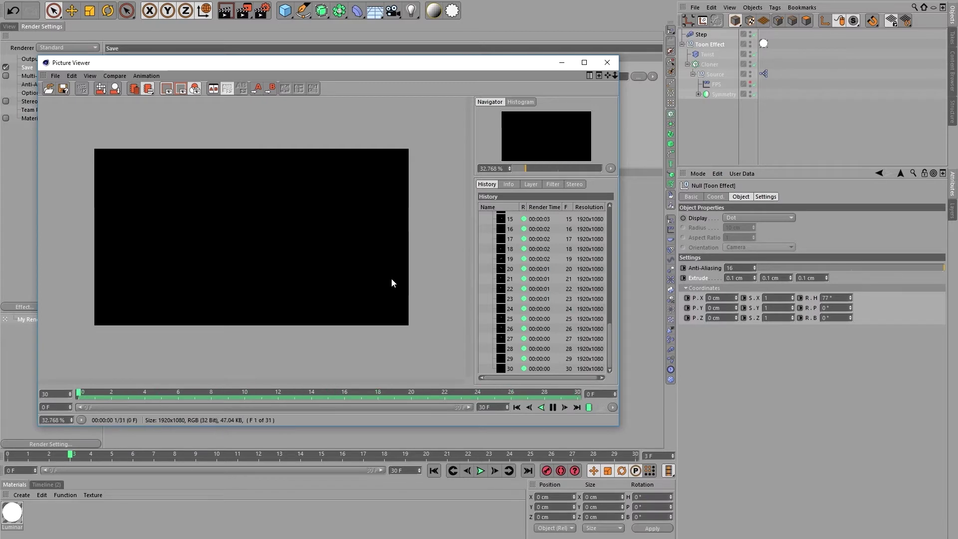
{"action": "scroll", "coordinate": [337, 259], "scroll_direction": "up", "scroll_amount": 2}
{"action": "scroll", "coordinate": [336, 259], "scroll_direction": "up", "scroll_amount": 2}
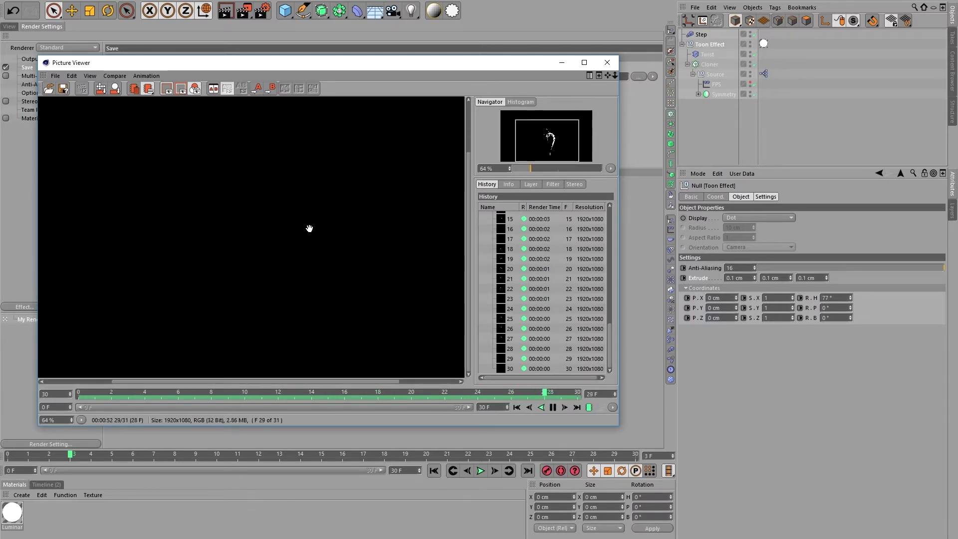